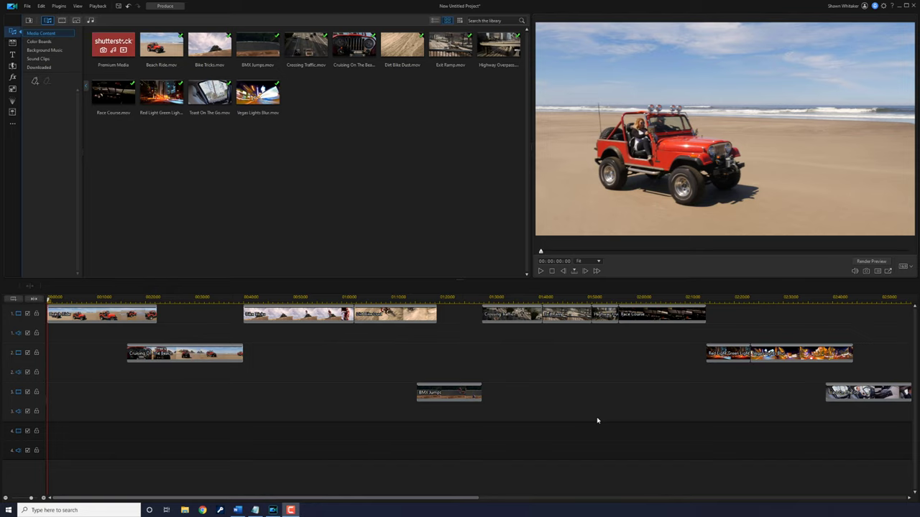
Move the playhead to 00:01:24:00 on the timeline and return it to the start of the project
left_click(460, 299)
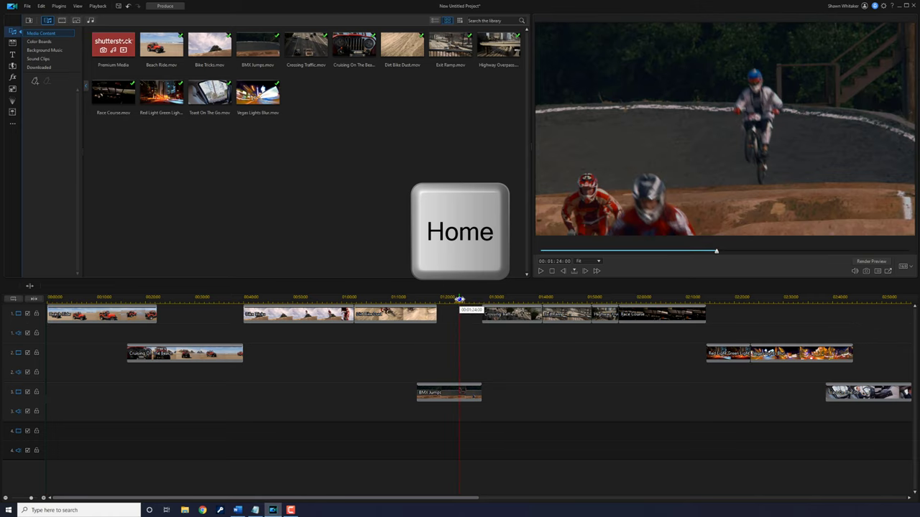
key("Home")
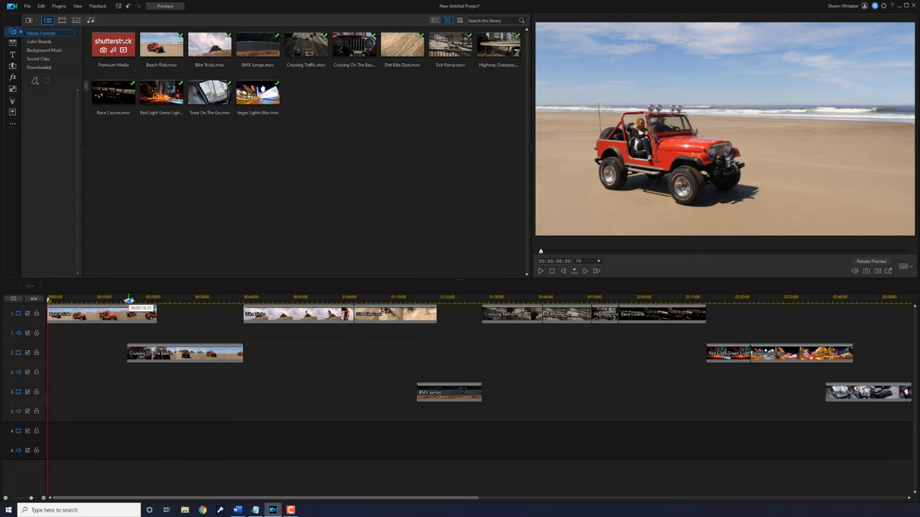
Move the playhead along the timeline, select the Bike Tricks clip and jump to that clip's beginning
left_click(128, 299)
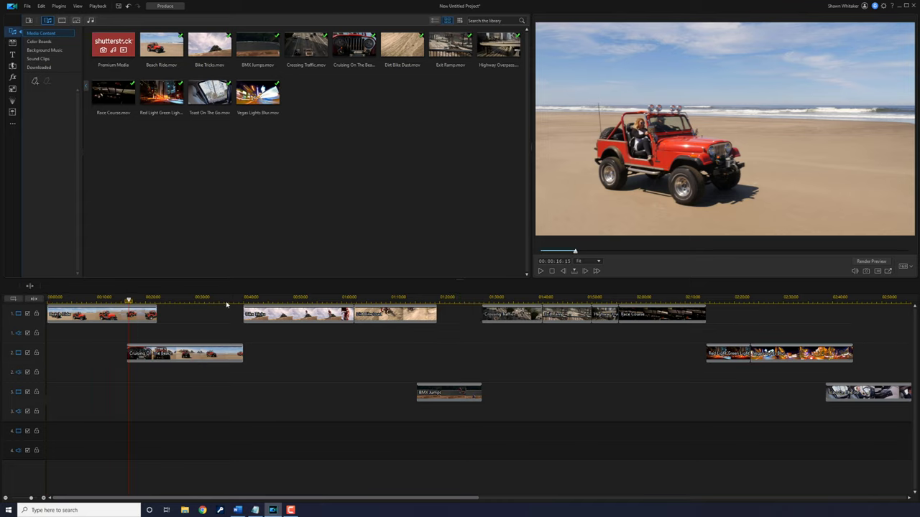
left_click(314, 301)
left_click(331, 314)
key("Home")
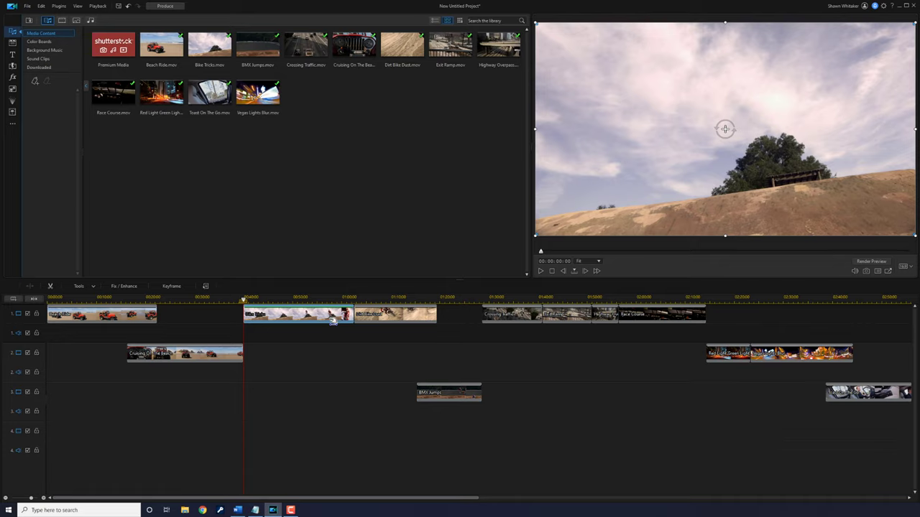
Deselect the Bike Tricks clip and jump the playhead to the end of the whole project
key("End")
left_click(313, 366)
key("End")
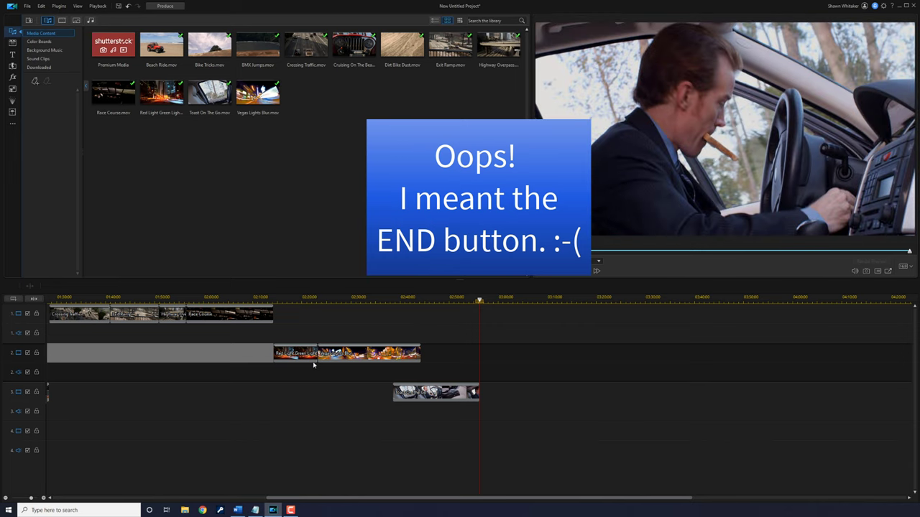
key("End")
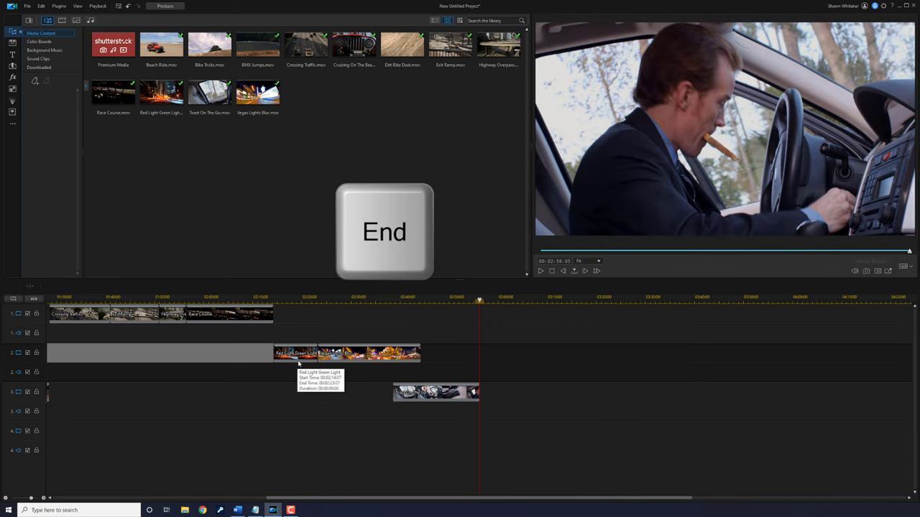
Select the Race Course clip, jump the playhead to its end and deselect the clip
left_click(229, 322)
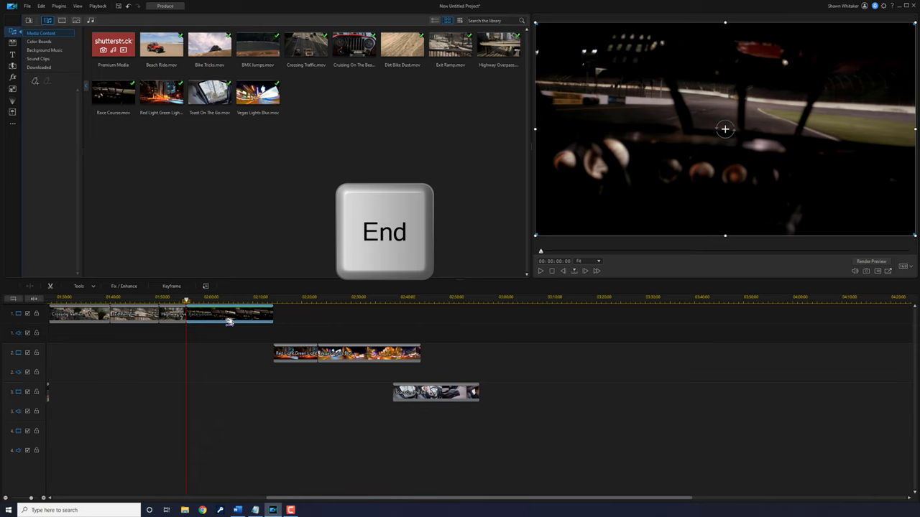
key("End")
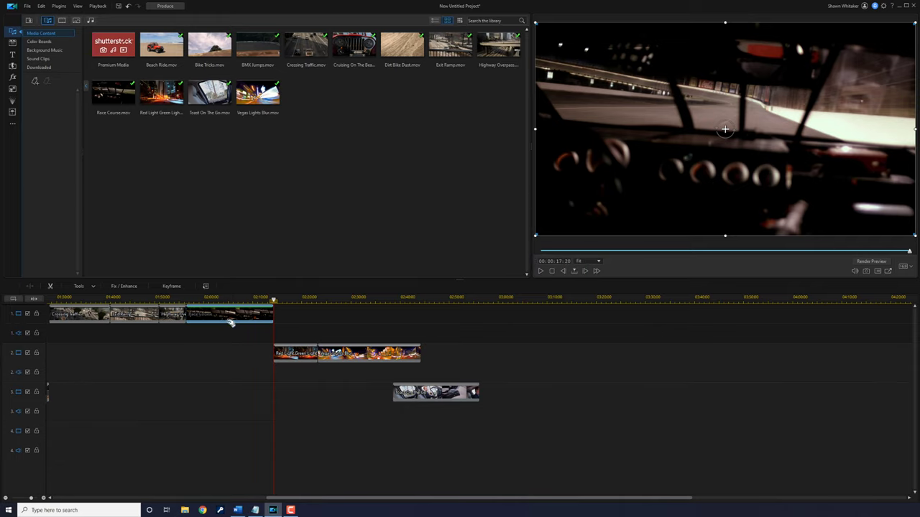
left_click(230, 336)
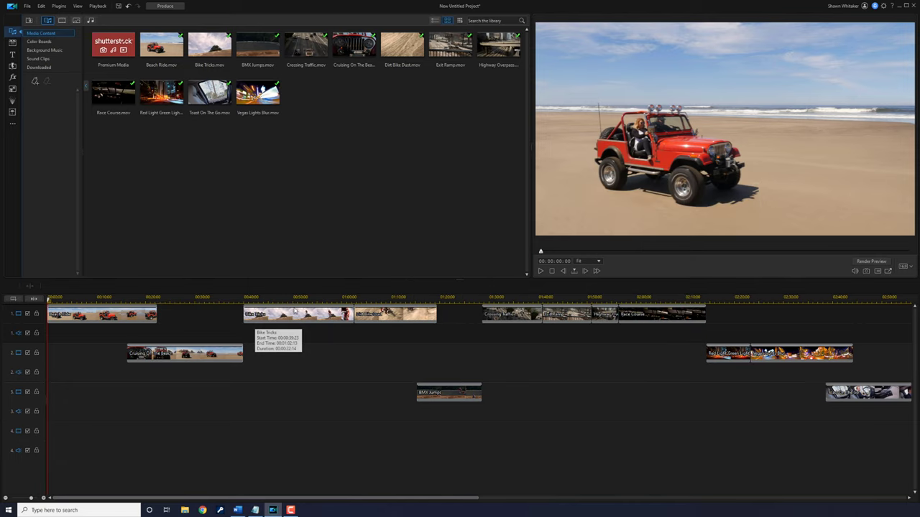
Split the Bike Tricks clip at 00:00:51:12
left_click(301, 297)
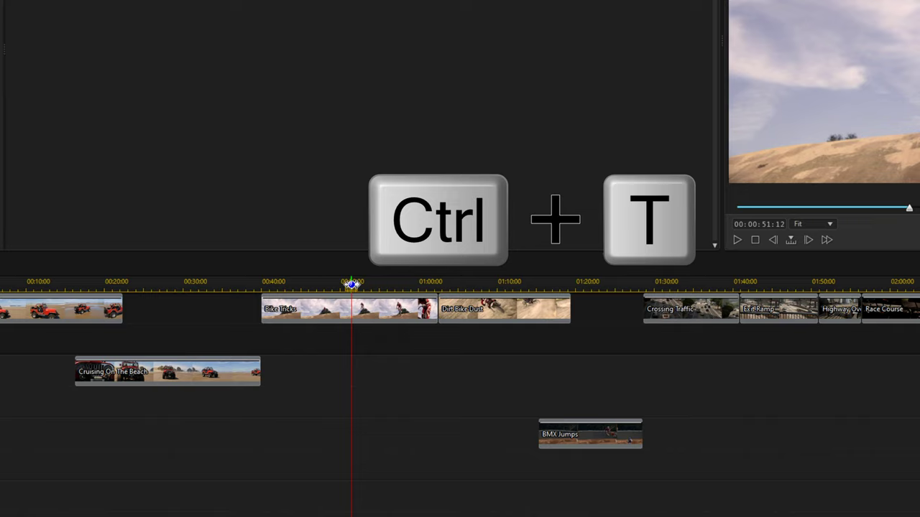
key("ctrl+t")
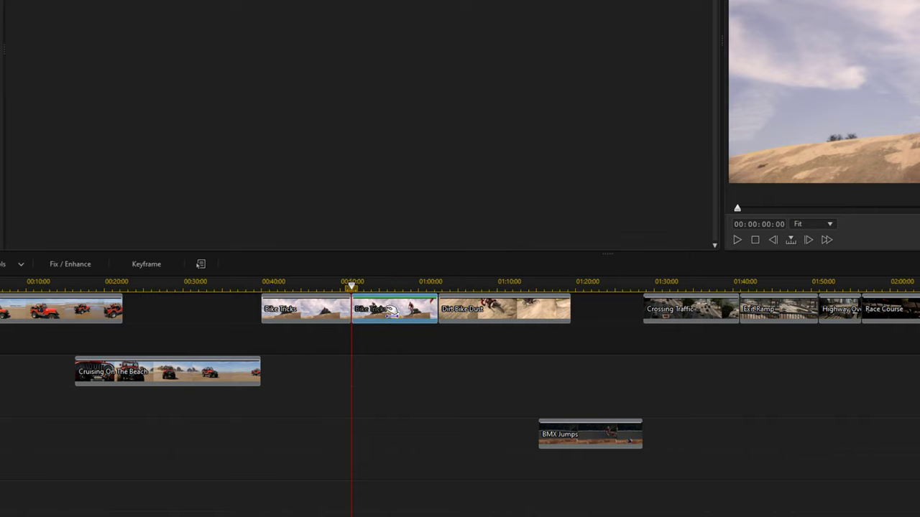
left_click(323, 320)
left_click(378, 316)
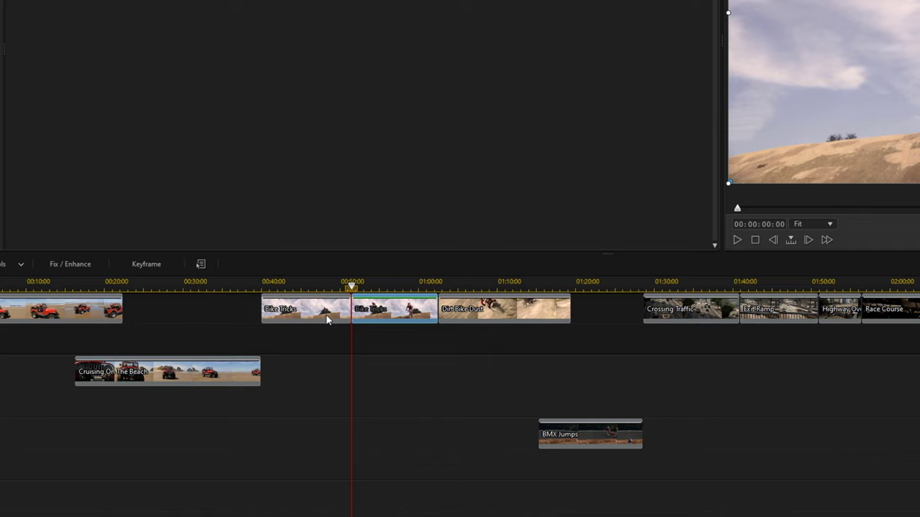
Undo the split of the Bike Tricks clip, redo it and undo it once more
key("ctrl+z")
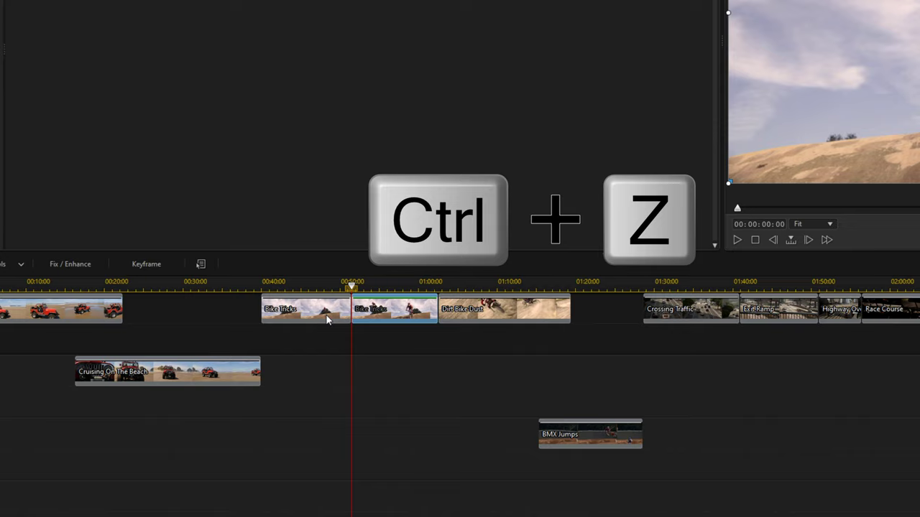
key("ctrl+z")
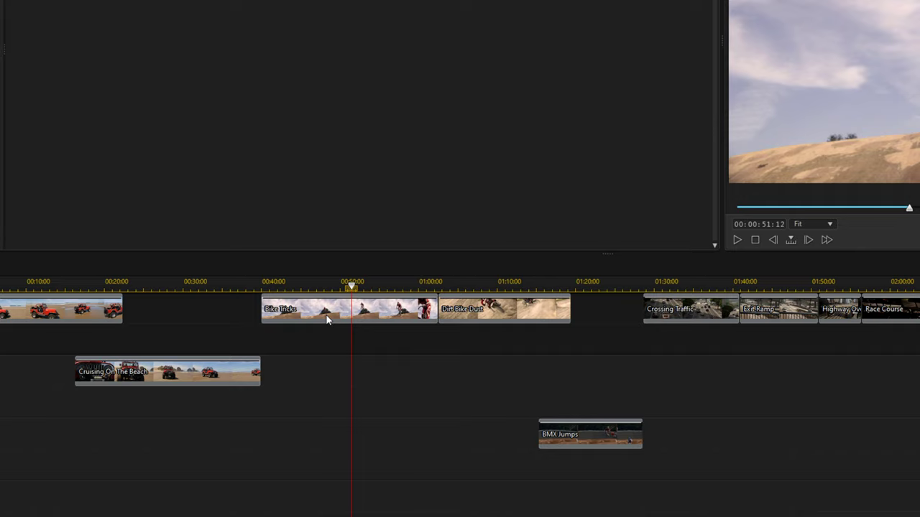
key("ctrl+y")
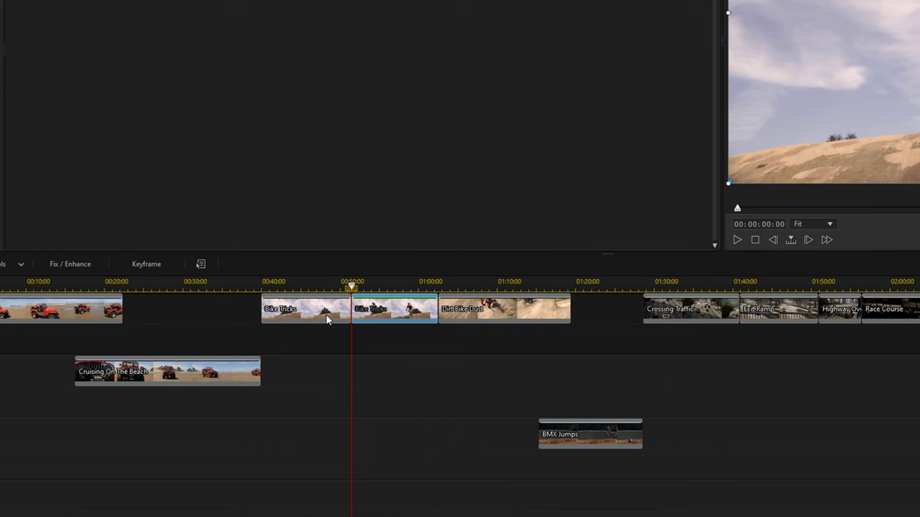
key("ctrl+z")
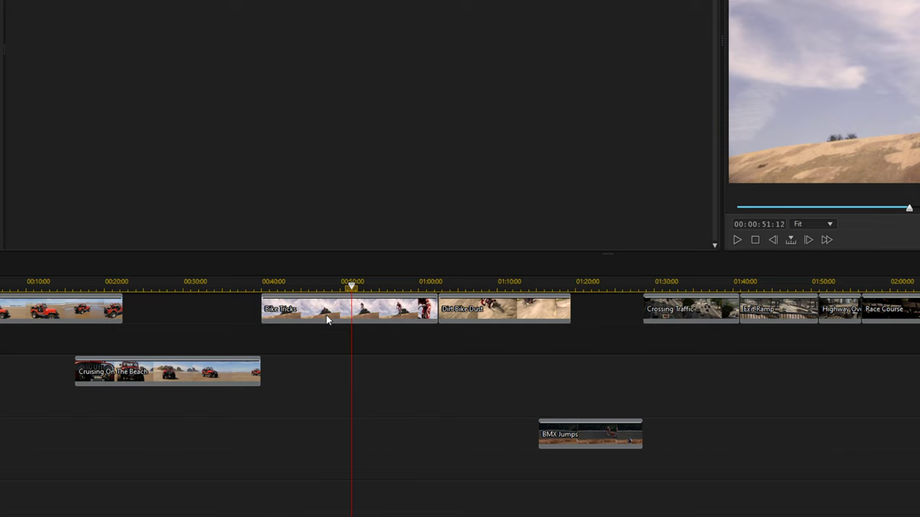
Copy the Dirt Bike Dust clip and paste it on track 1 just past the end of the Toast On The Go clip
key("ctrl+c")
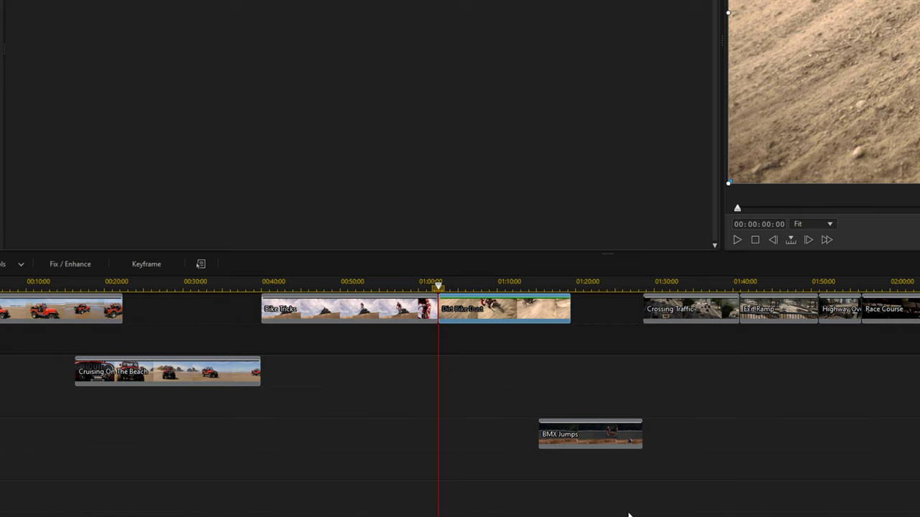
scroll(460, 395, "right", 10)
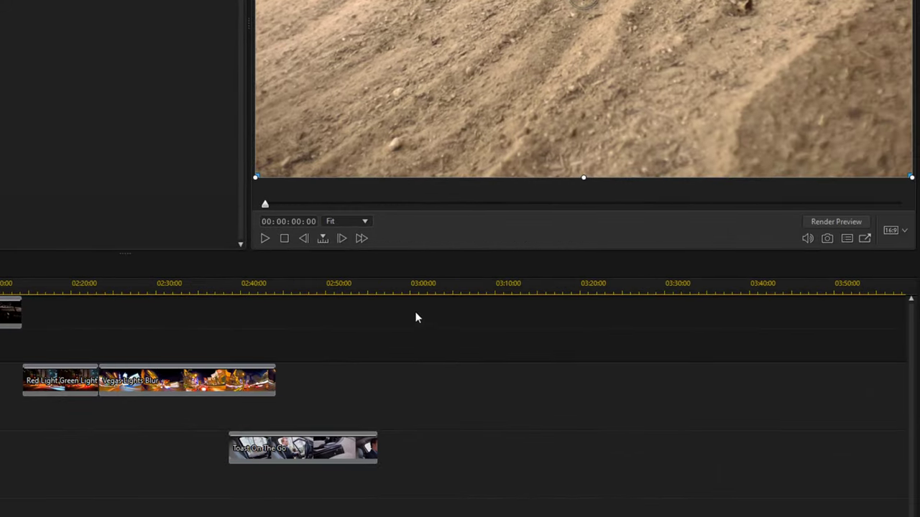
left_click(680, 289)
key("ctrl+v")
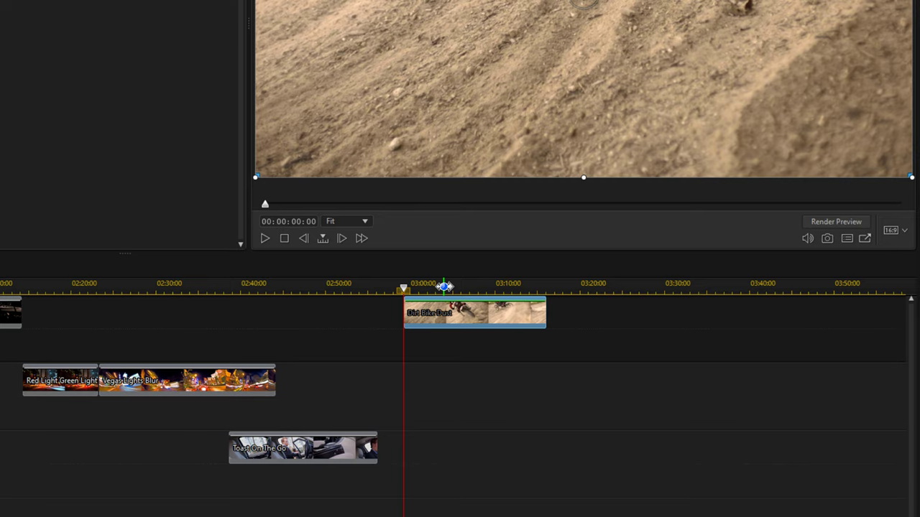
Delete the pasted copy of the Dirt Bike Dust clip at the end of the timeline
key("Delete")
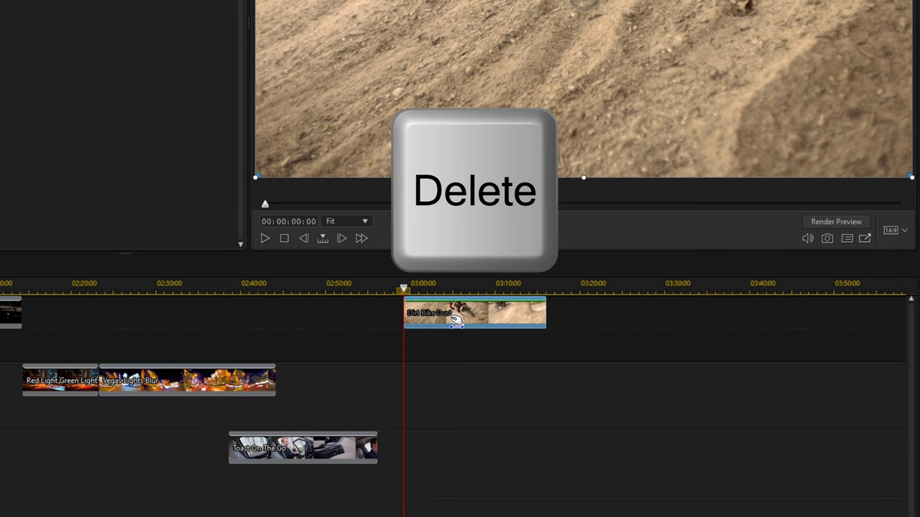
key("Delete")
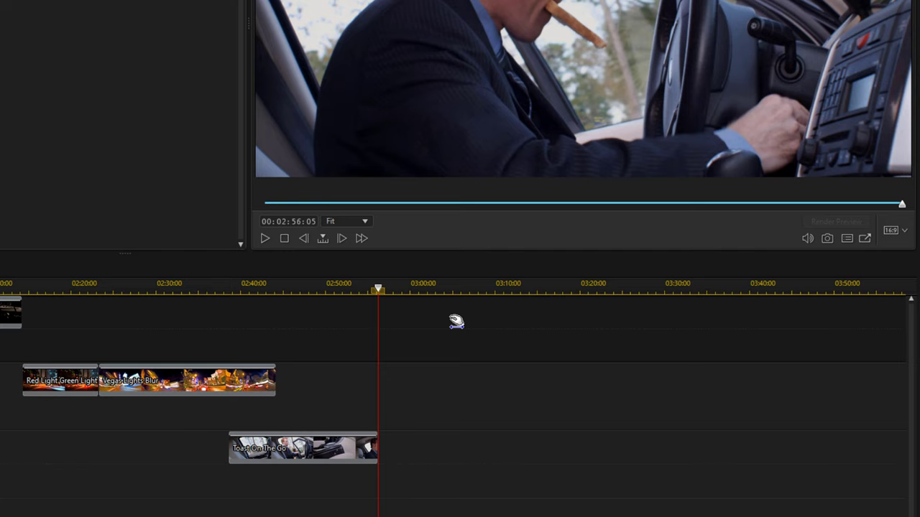
Remove the Exit Ramp clip from track 1 and fill its gap without moving the clips on the other tracks
scroll(453, 402, "left", 10)
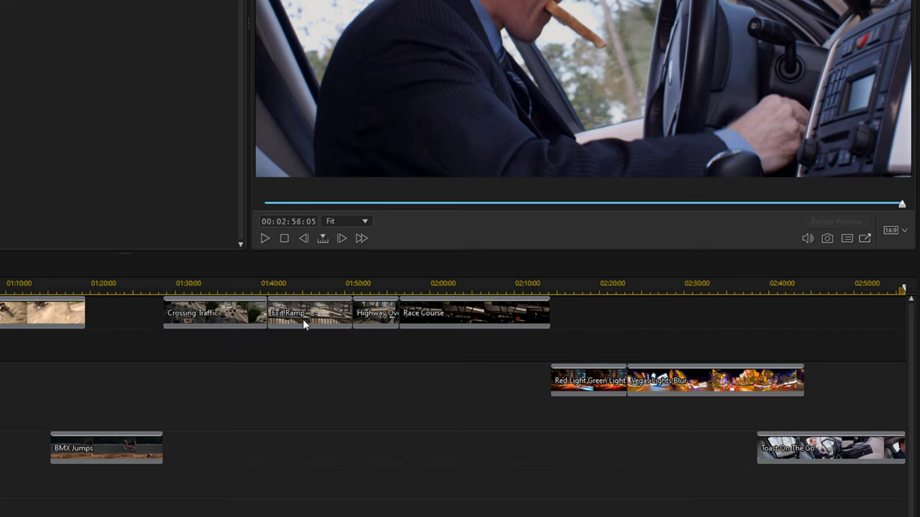
left_click(306, 322)
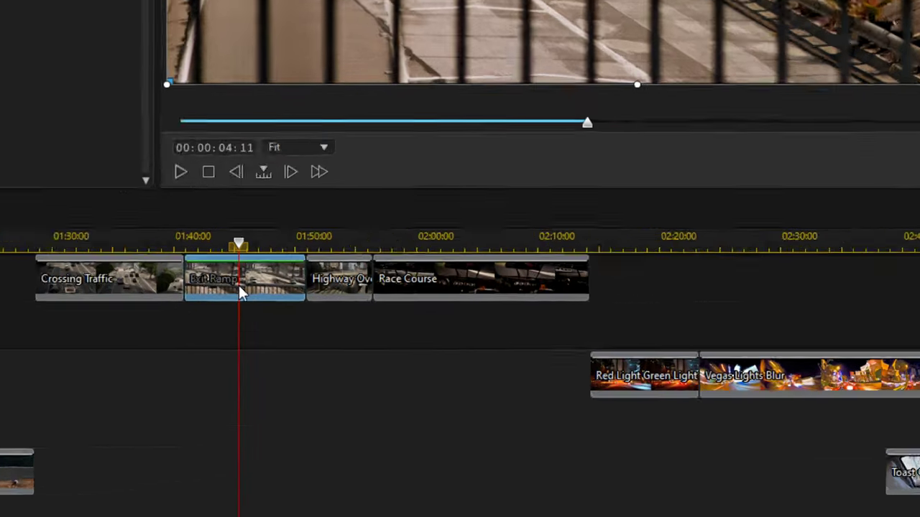
key("Delete")
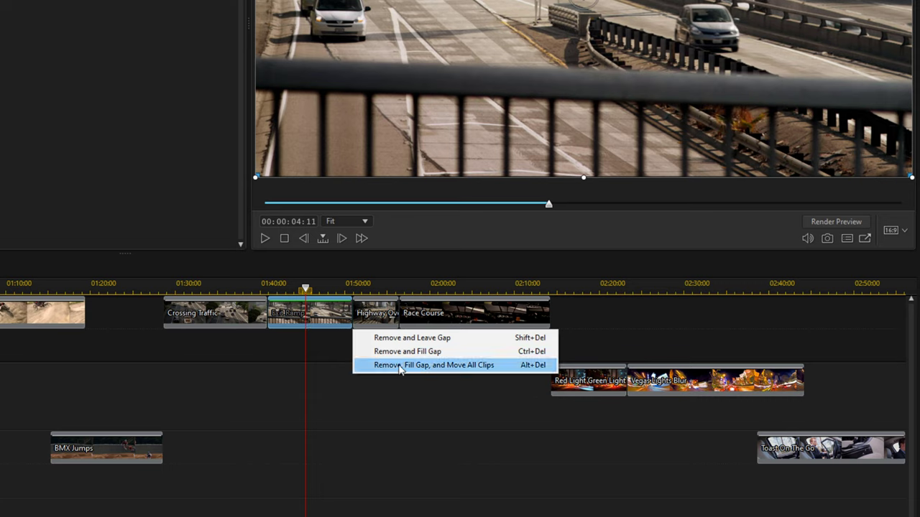
left_click(330, 319)
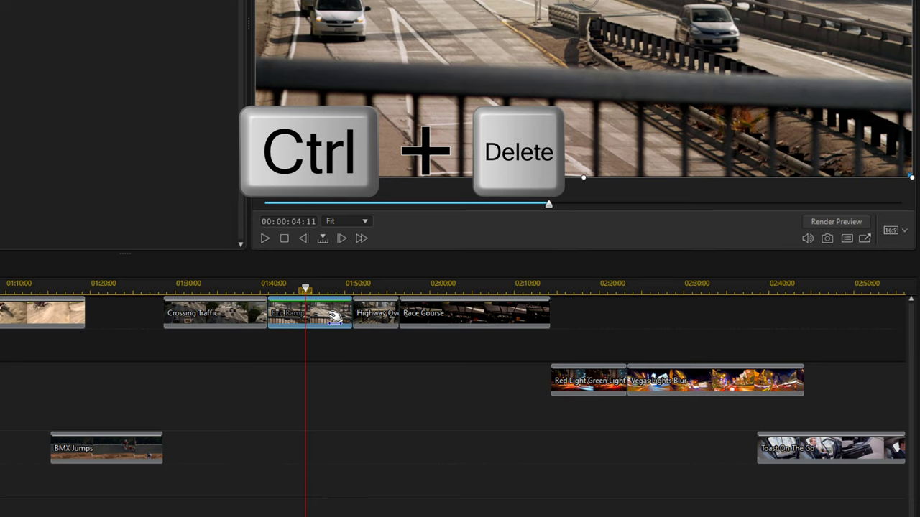
key("ctrl+Delete")
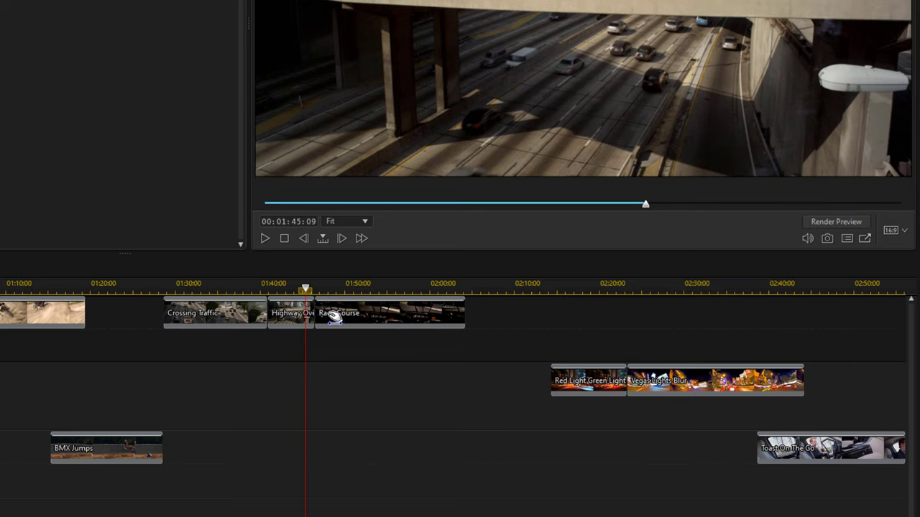
Remove the Highway Overpass clip, fill its gap and move all following clips on every track
left_click(287, 322)
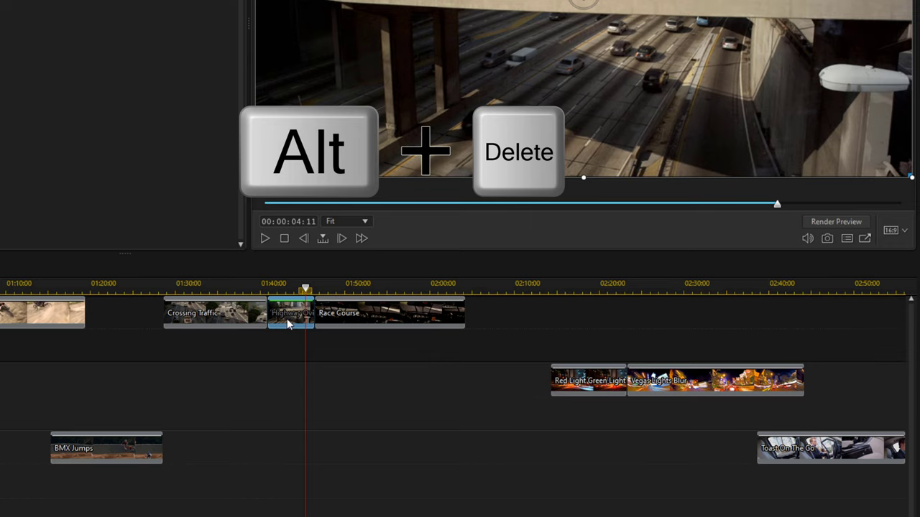
key("alt+Delete")
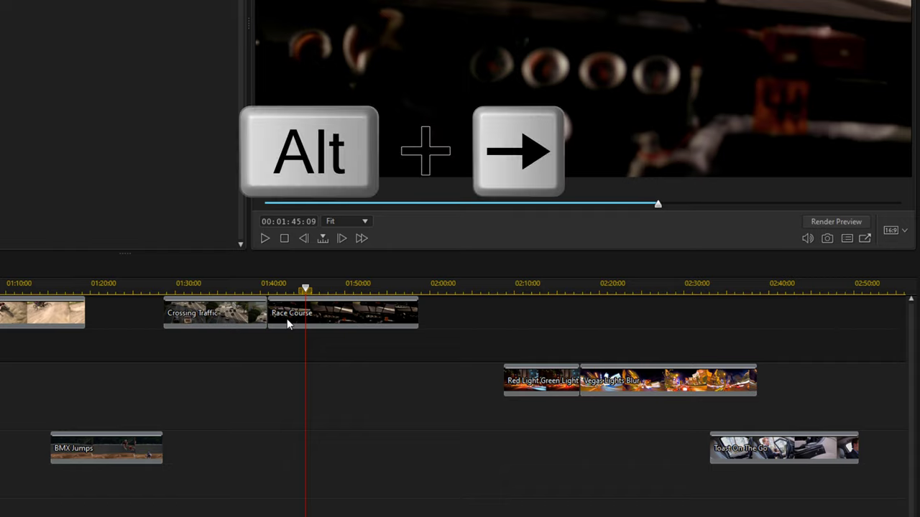
Nudge the Race Course clip six frames to the right on track 1, one frame at a time
left_click(287, 318)
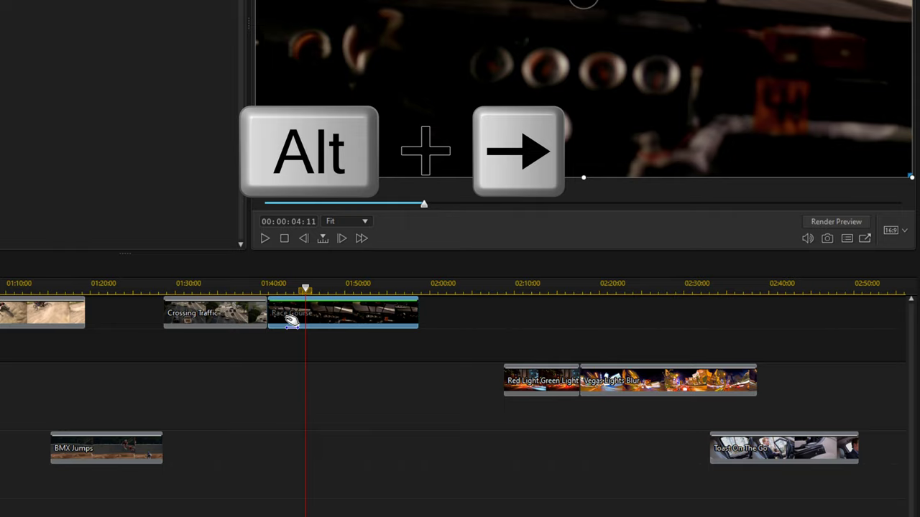
key("alt+Left")
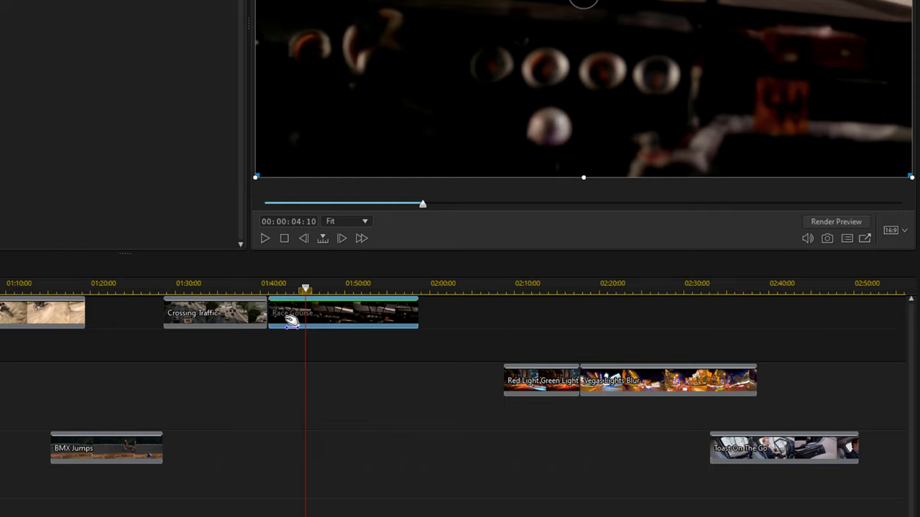
key("alt+Left")
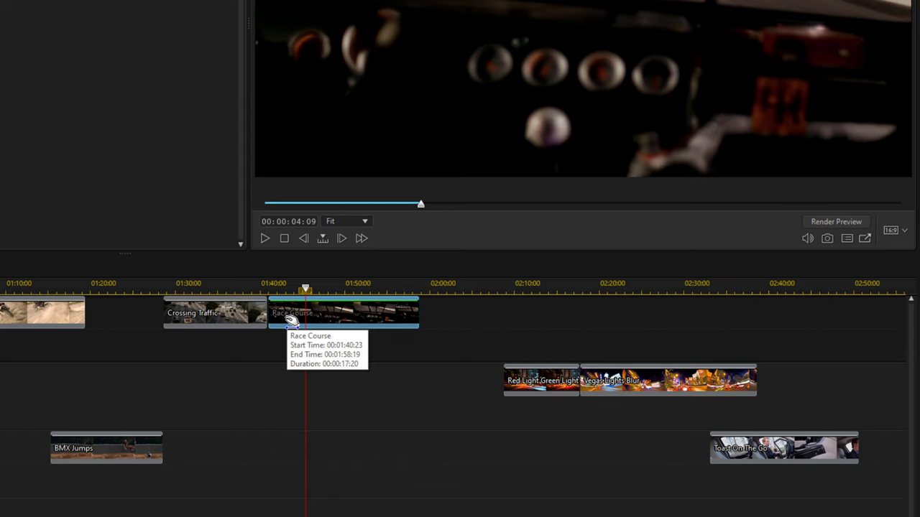
key("alt+Right")
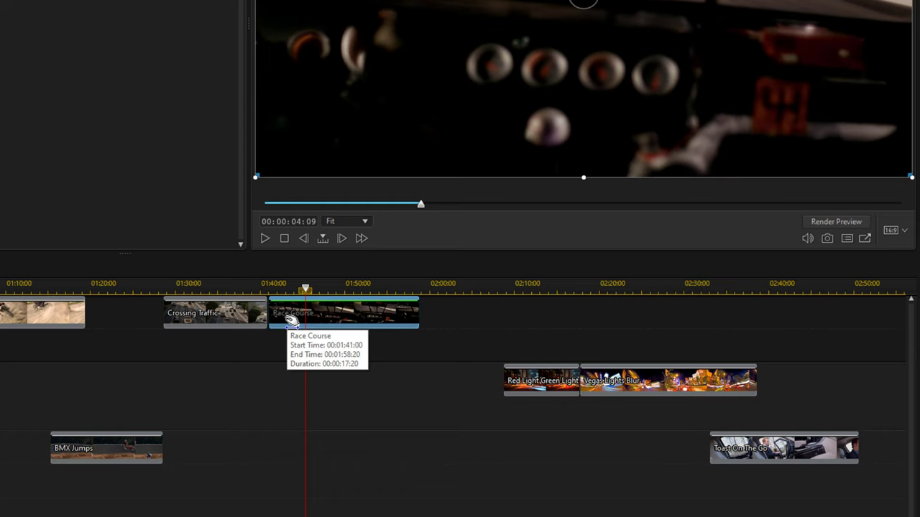
key("alt+Right")
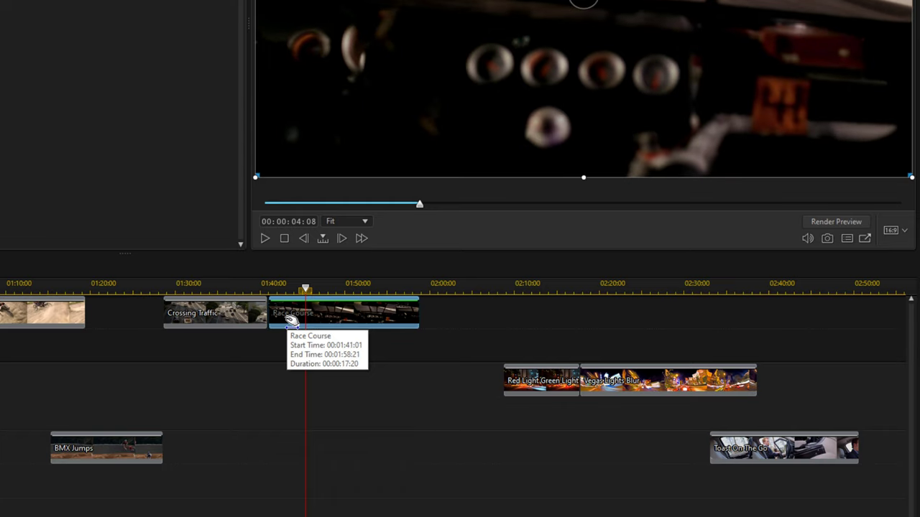
key("alt+Right")
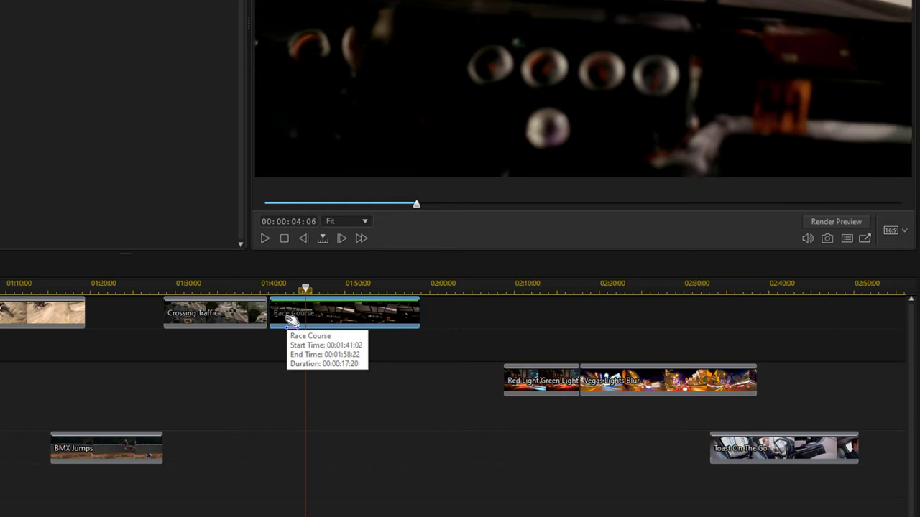
key("alt+Right")
key("alt+Right")
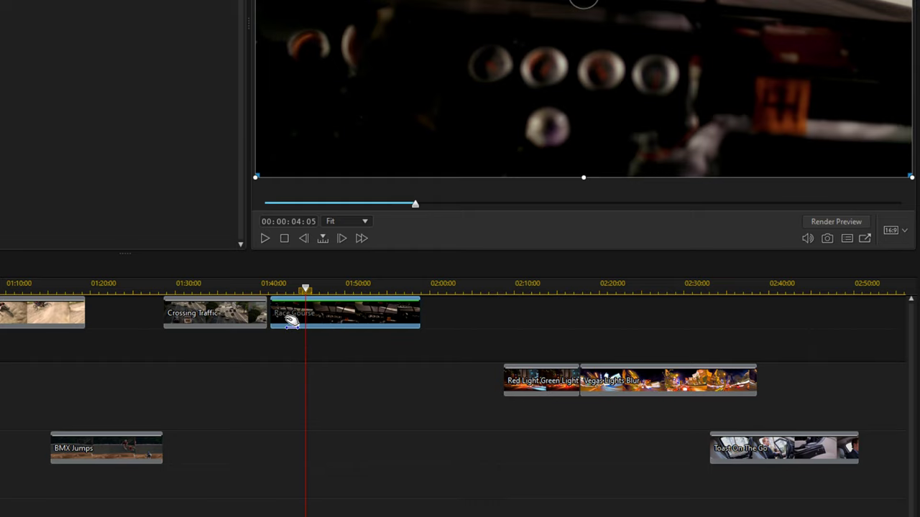
Nudge the Race Course clip six frames earlier on track 1, one frame at a time
key("alt+Left")
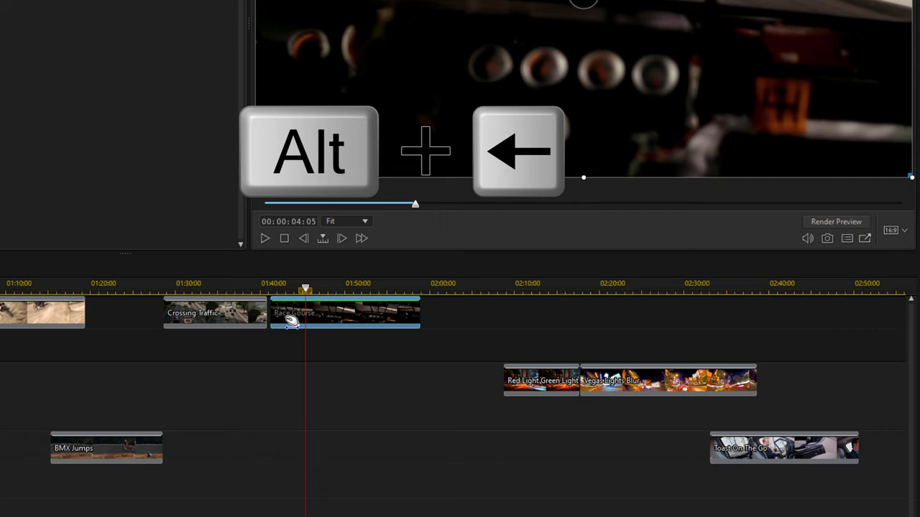
key("alt+Left")
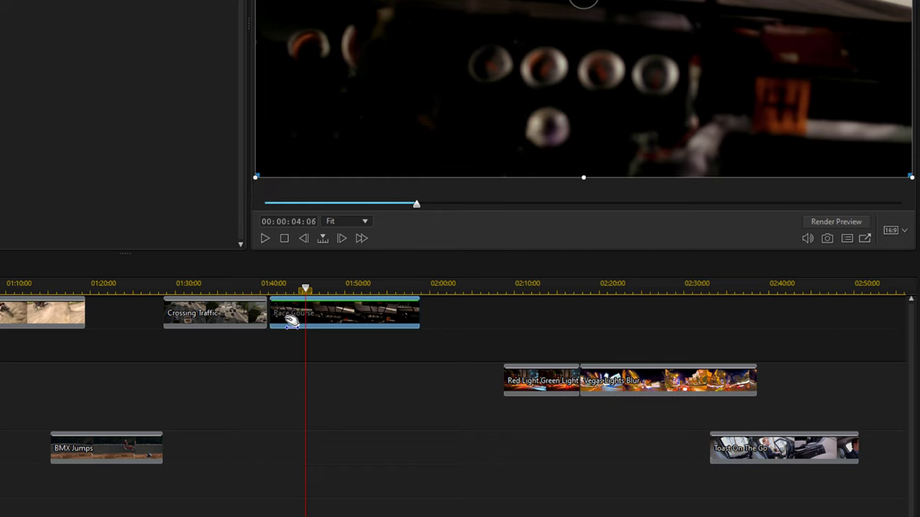
key("alt+Left")
key("alt+Left")
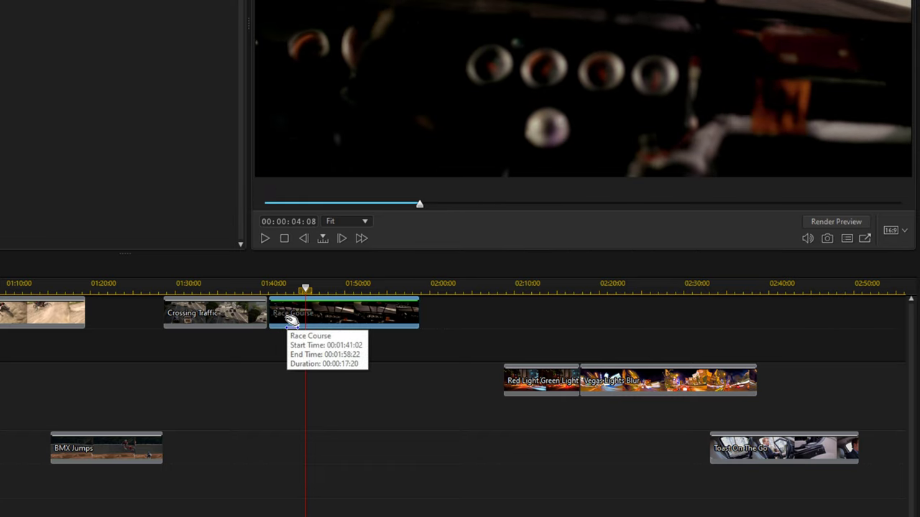
key("alt+Left")
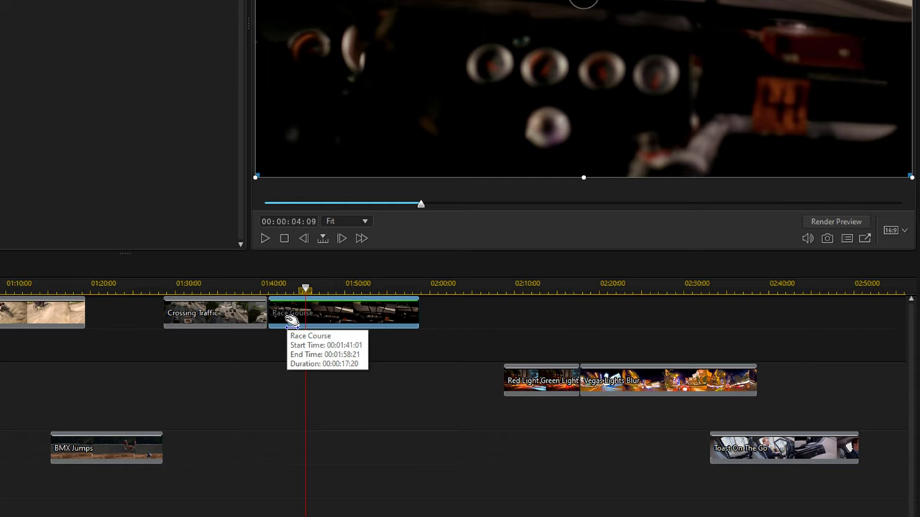
key("alt+Left")
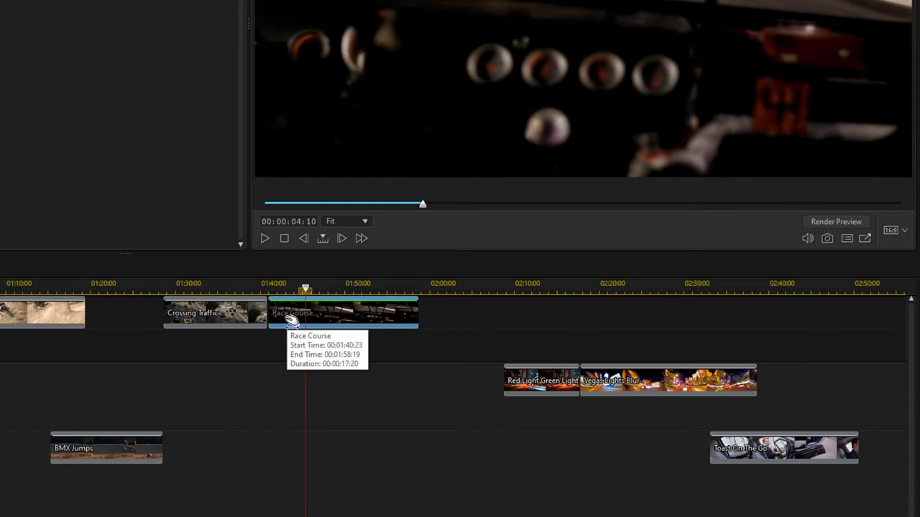
key("alt+Left")
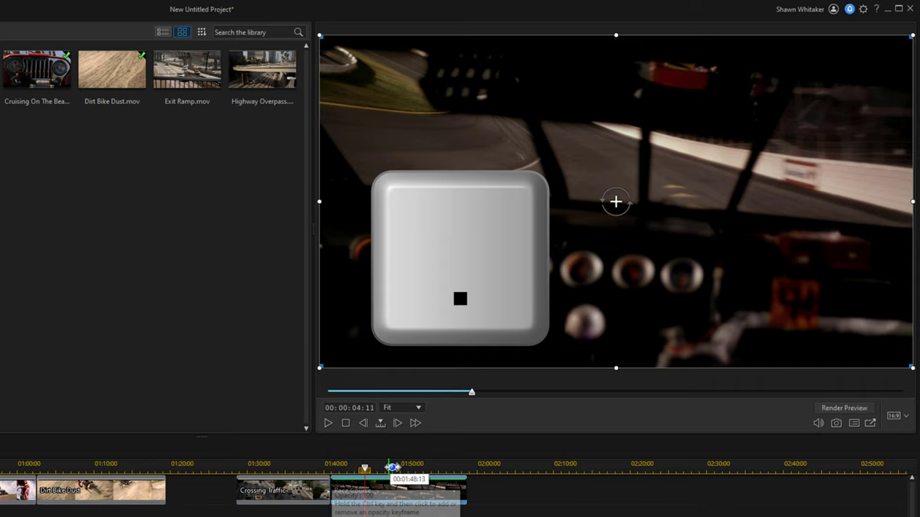
Place the playhead over the Race Course clip and step it back frame by frame to 00:01:46:19
left_click(366, 467)
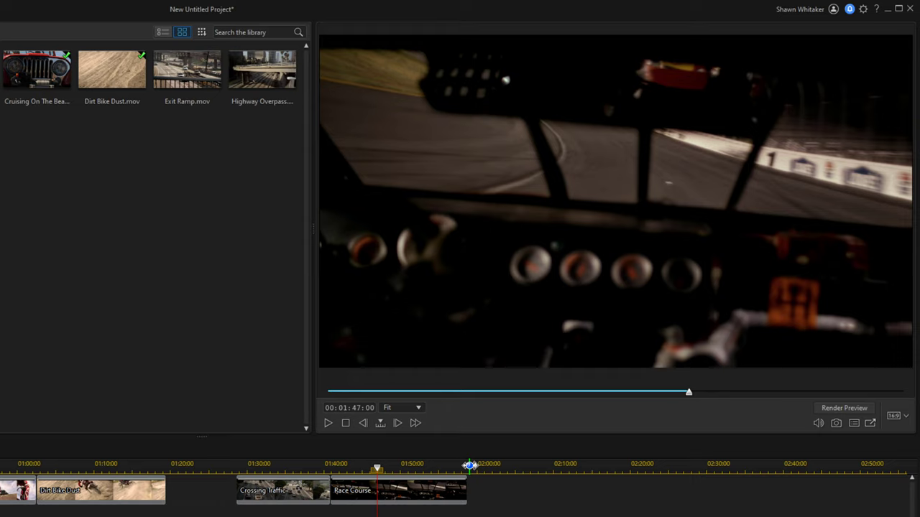
key("comma")
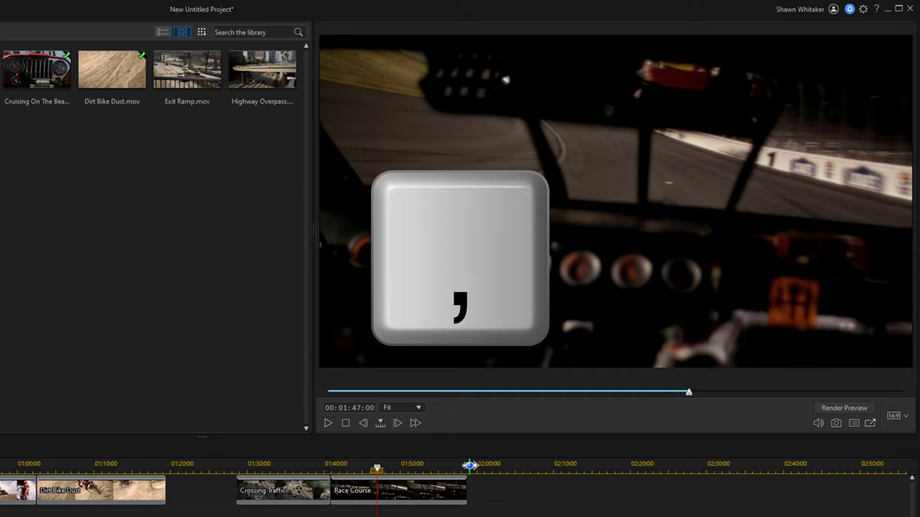
key("comma")
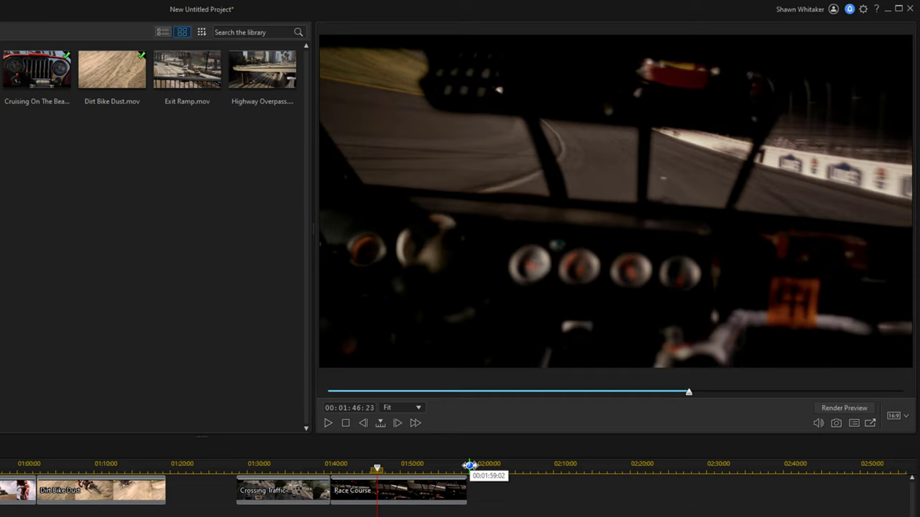
key("comma")
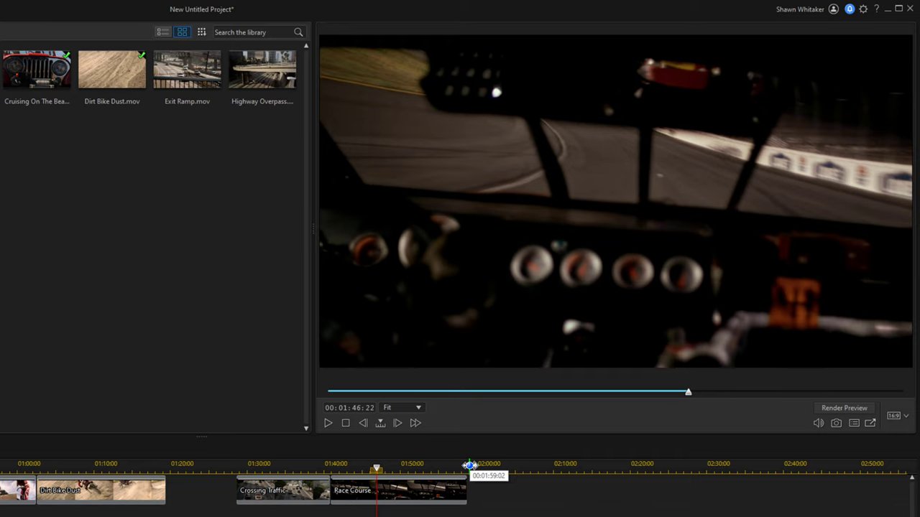
key("comma")
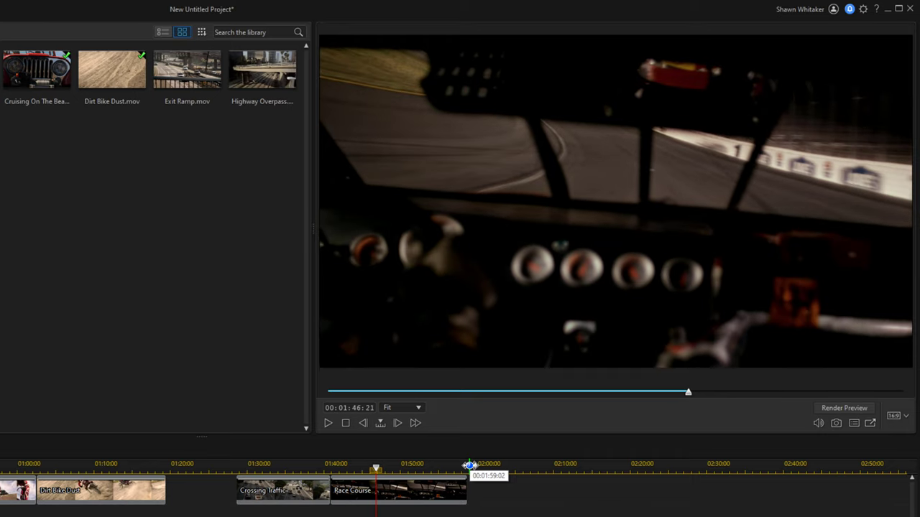
key("comma")
key("comma")
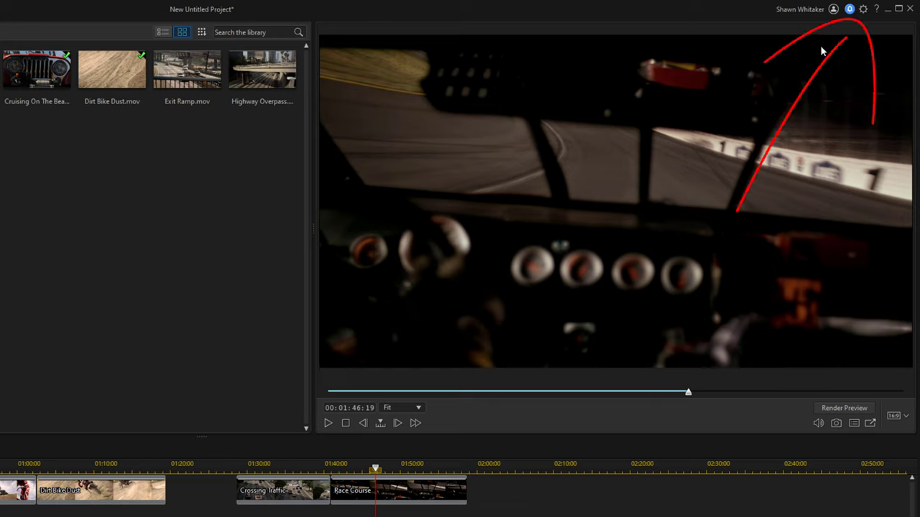
Open the keyboard hotkey customization from the editing preferences
left_click(863, 8)
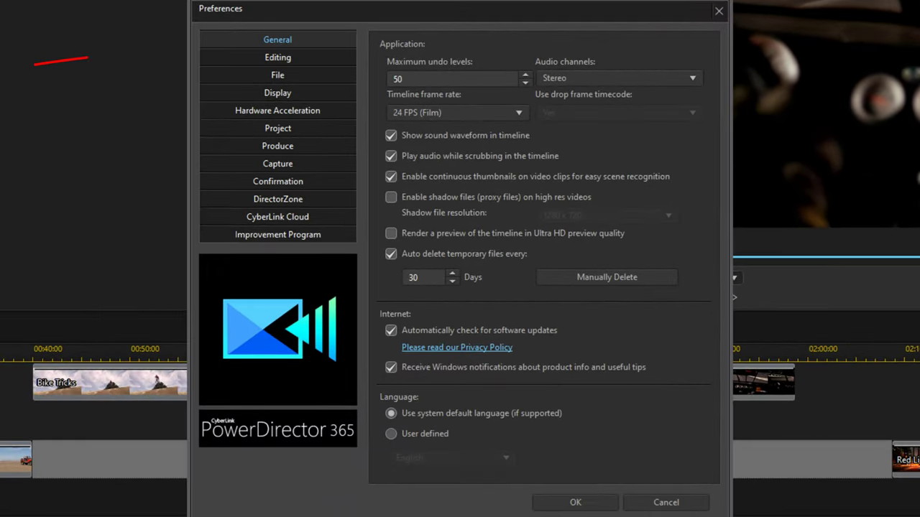
left_click(268, 63)
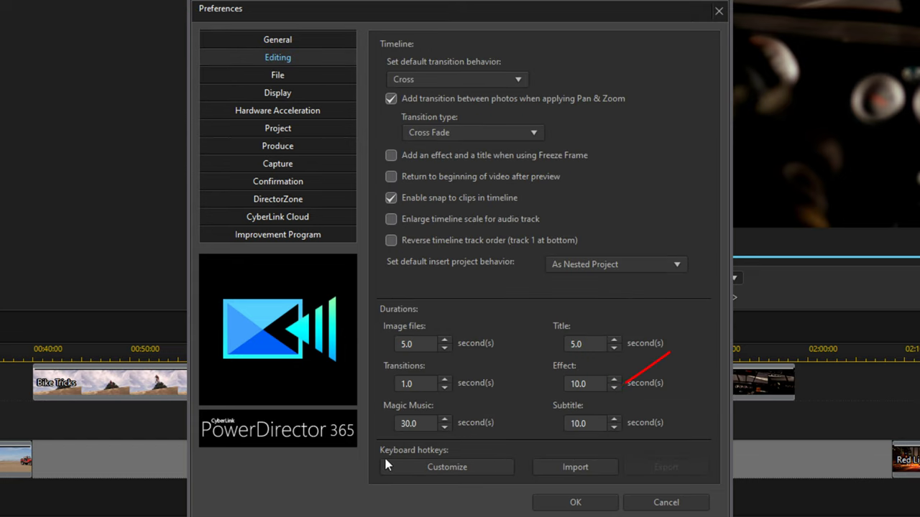
left_click(444, 469)
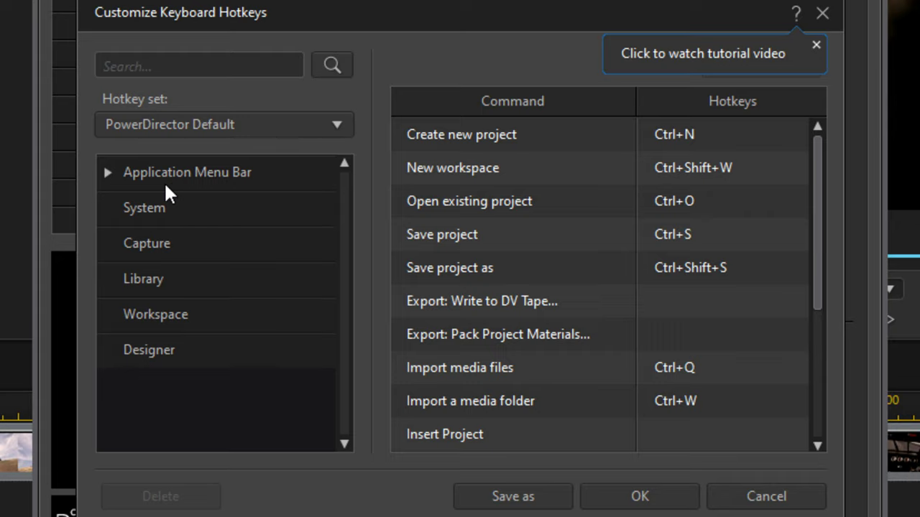
Review the hotkeys assigned to the File, Edit, View and Playback commands of the application menu bar
left_click(105, 174)
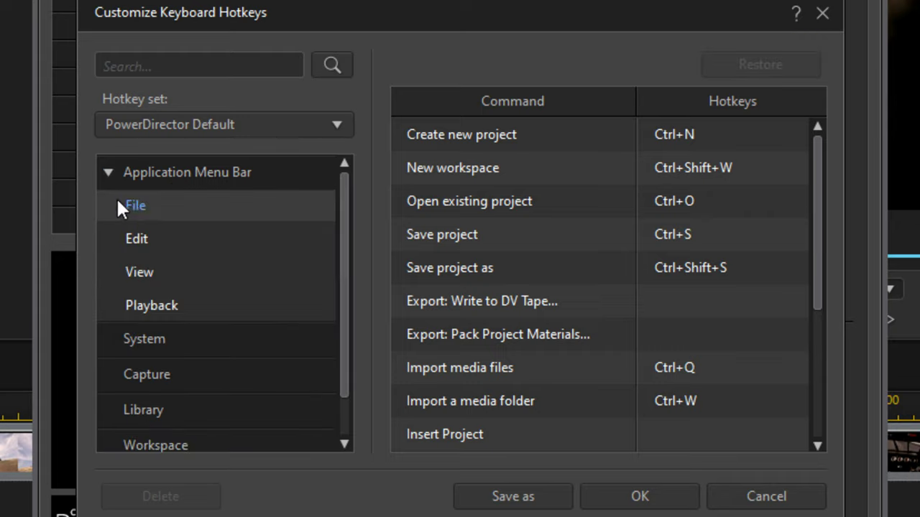
left_click(181, 207)
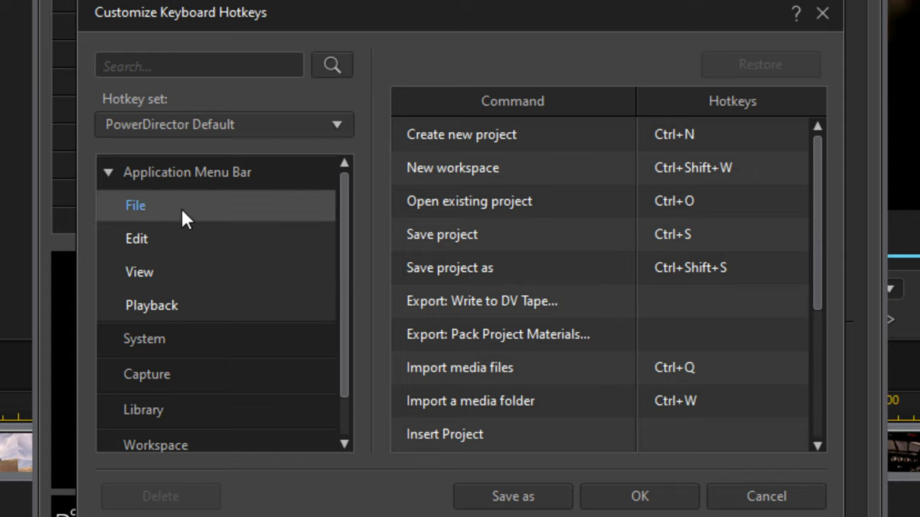
left_click(186, 240)
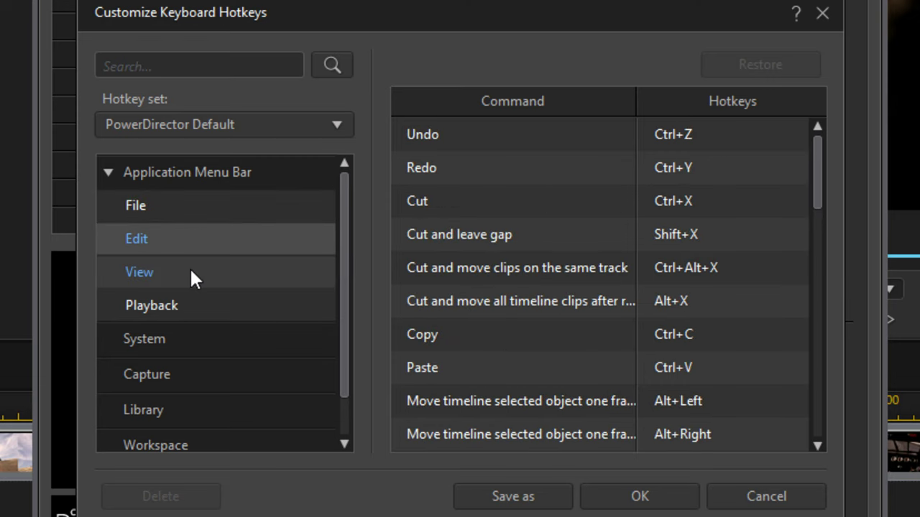
left_click(191, 273)
left_click(195, 304)
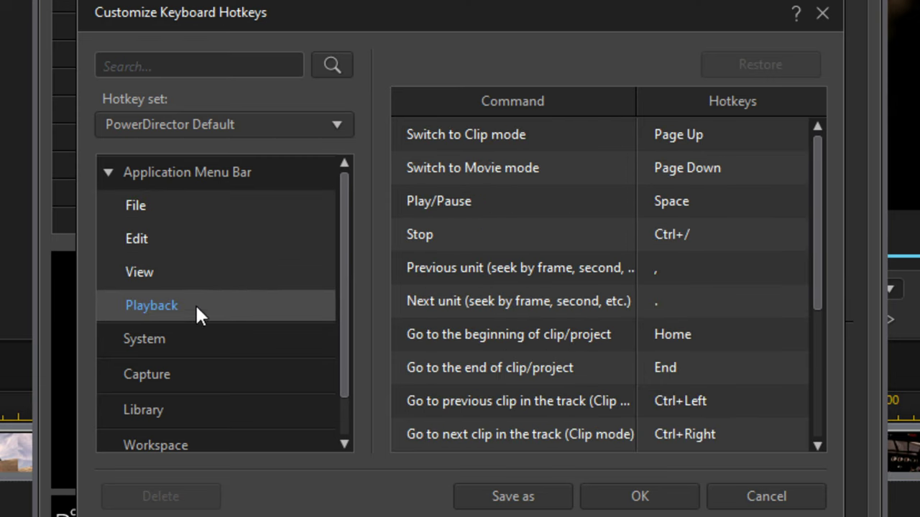
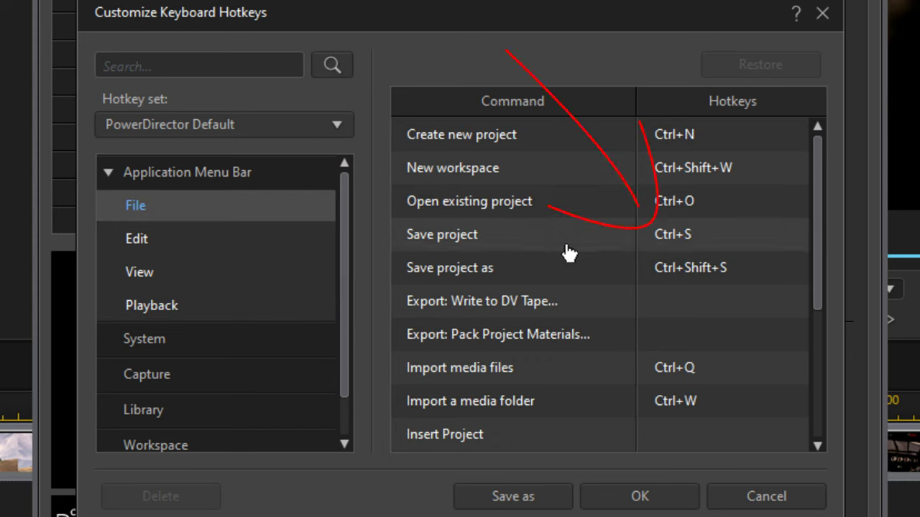
Change the Save project hotkey to S and restore its default
left_click(709, 248)
left_click(710, 248)
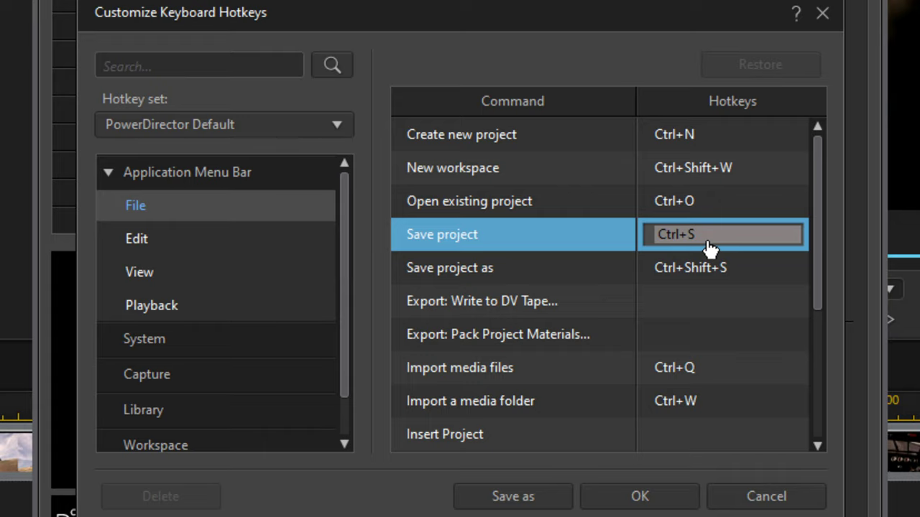
key("s")
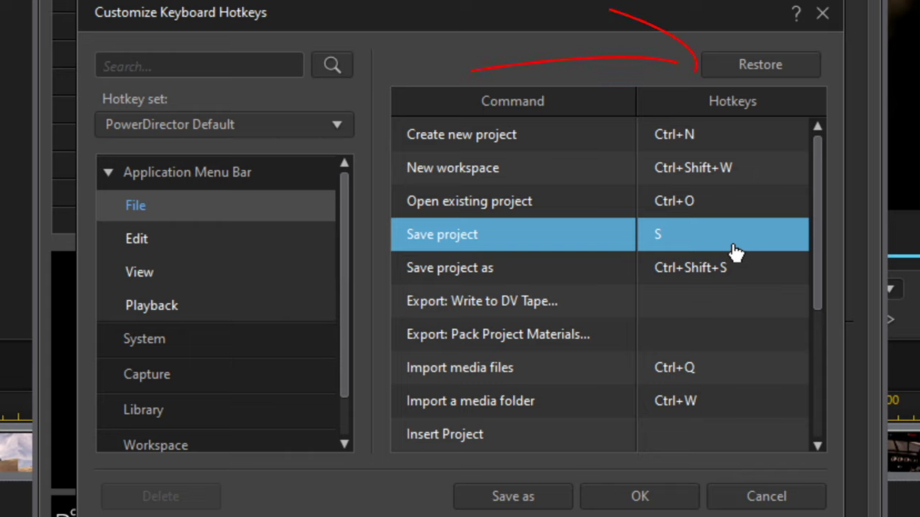
left_click(760, 70)
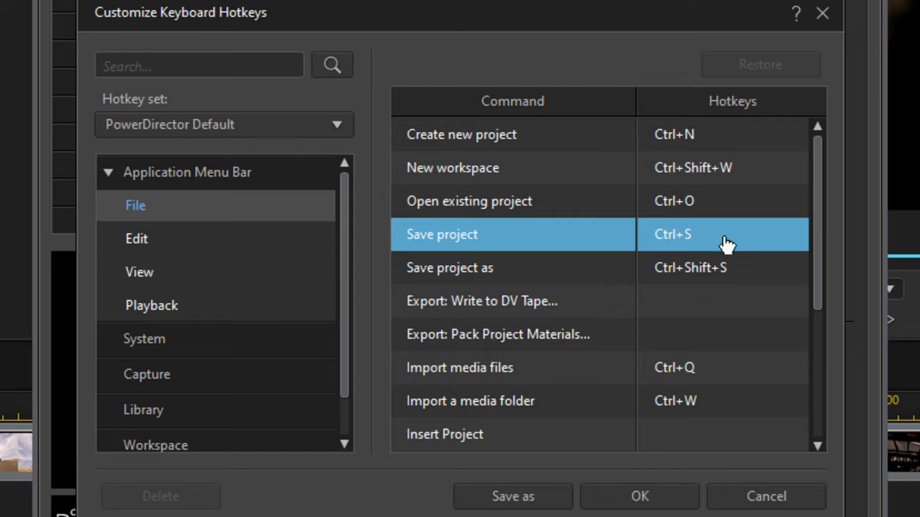
Review the hotkeys in the System, Capture, Library, Workspace and Designer categories
left_click(107, 173)
left_click(158, 219)
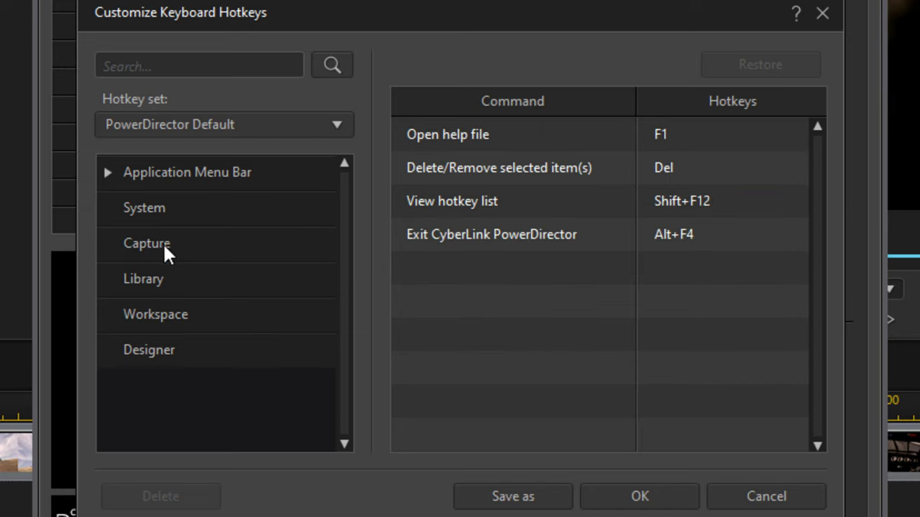
left_click(160, 251)
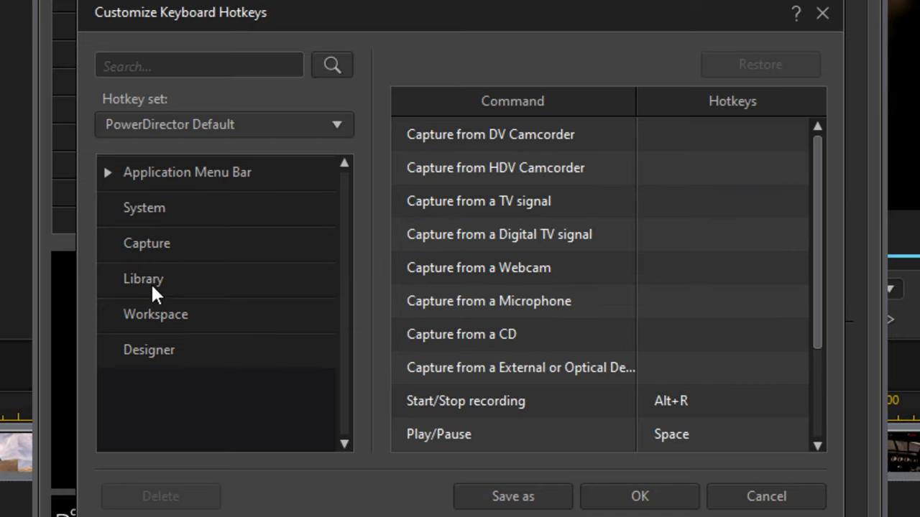
left_click(152, 291)
left_click(181, 321)
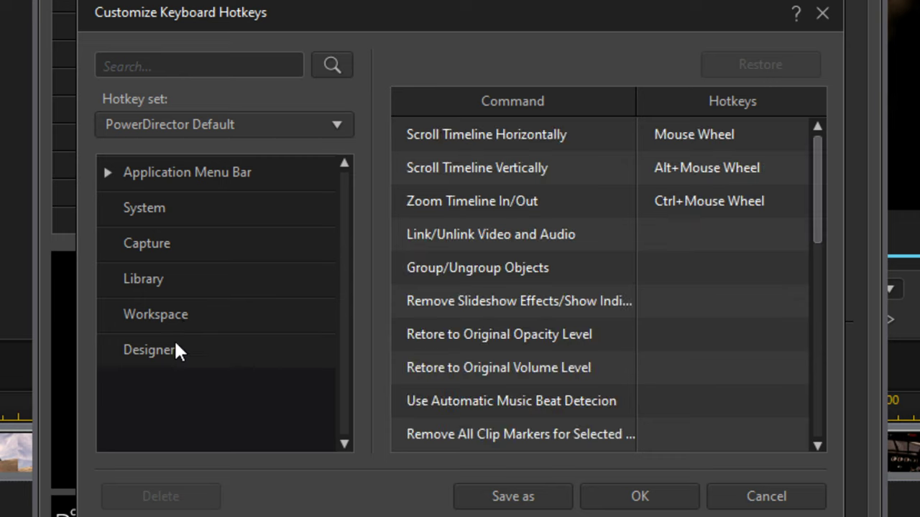
left_click(176, 366)
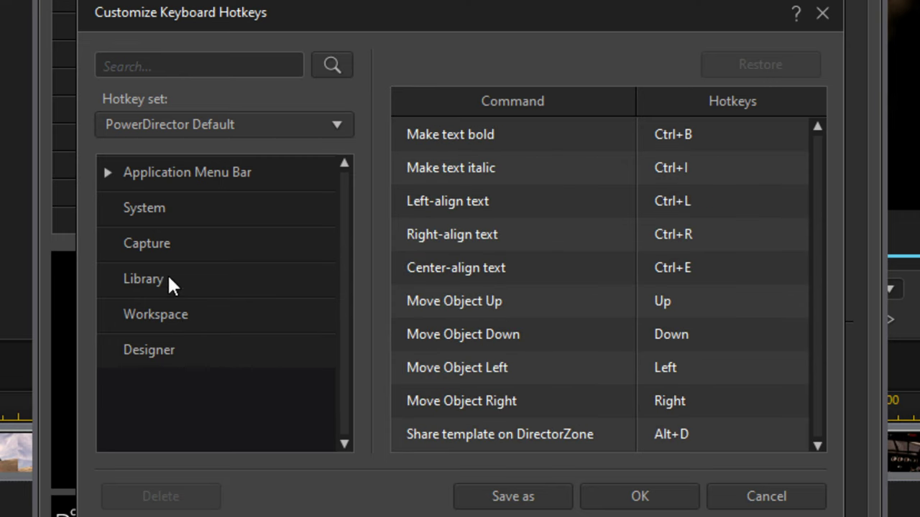
left_click(687, 179)
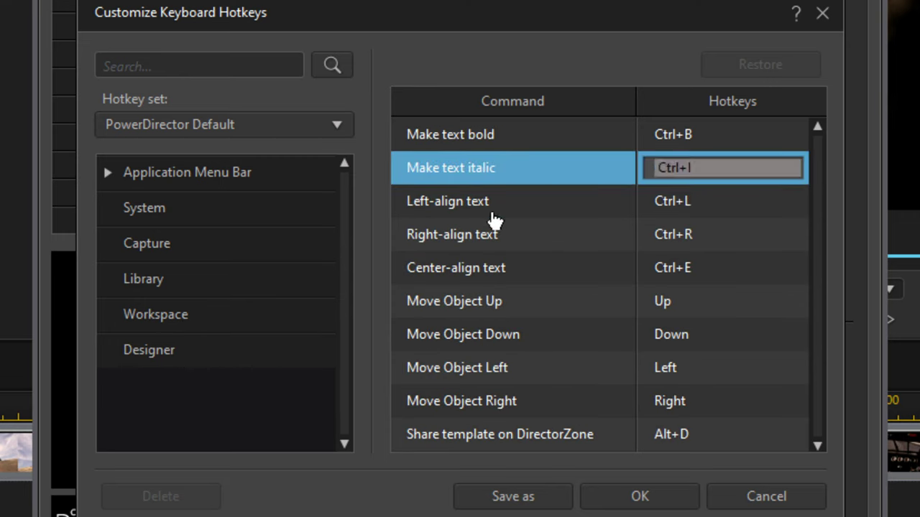
left_click(151, 212)
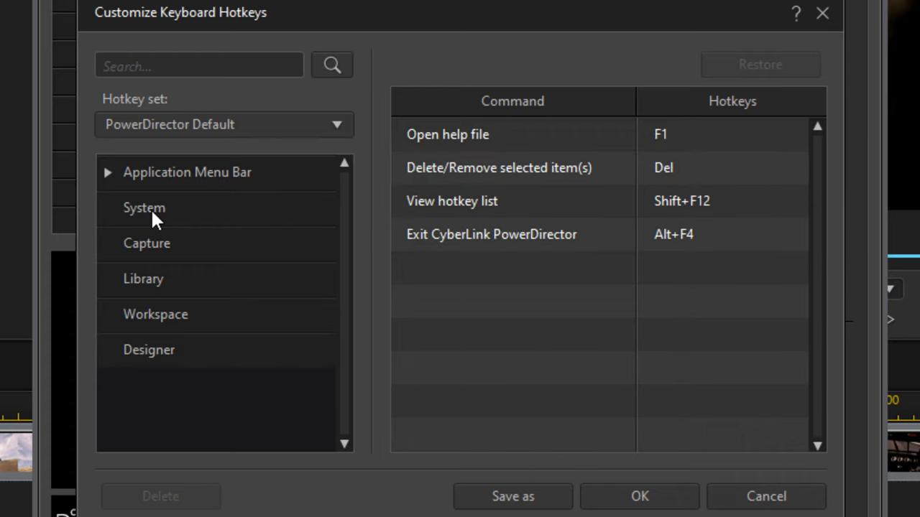
Check the options for saving and choosing a hotkey set, and leave the hotkey customization and preferences without saving
left_click(512, 496)
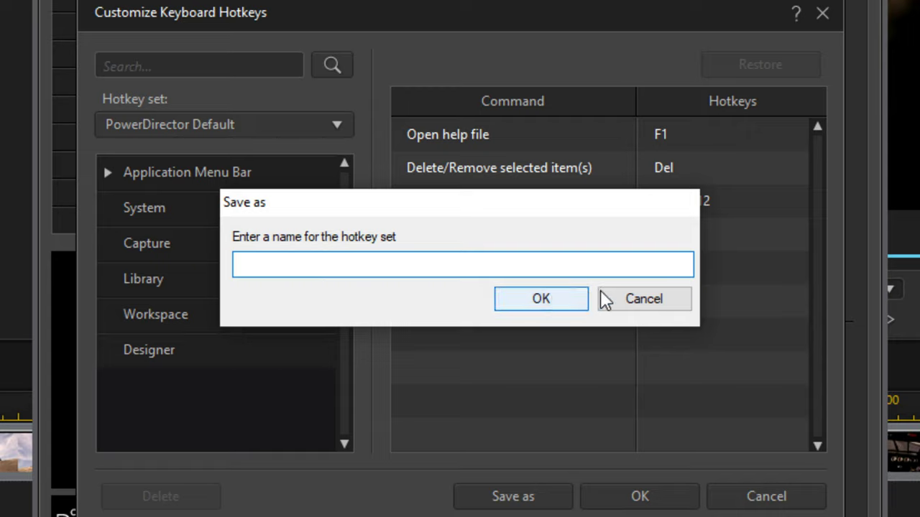
left_click(625, 294)
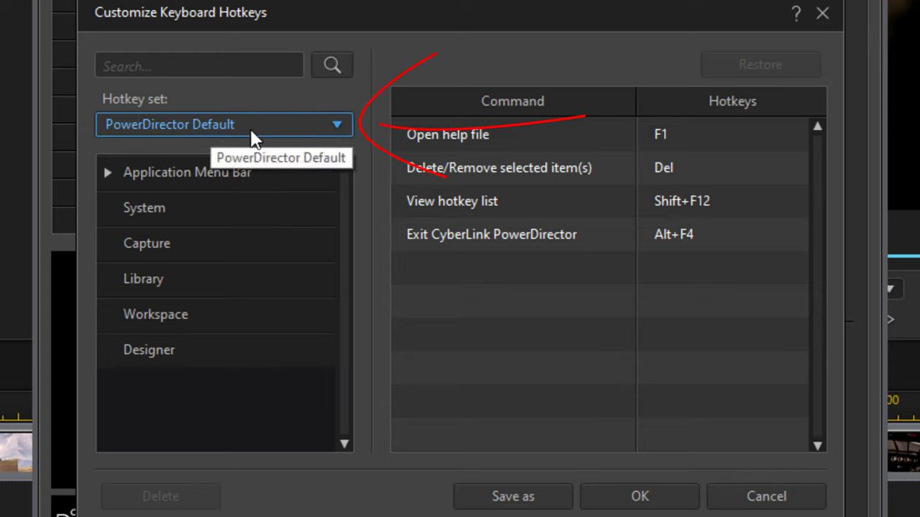
left_click(334, 125)
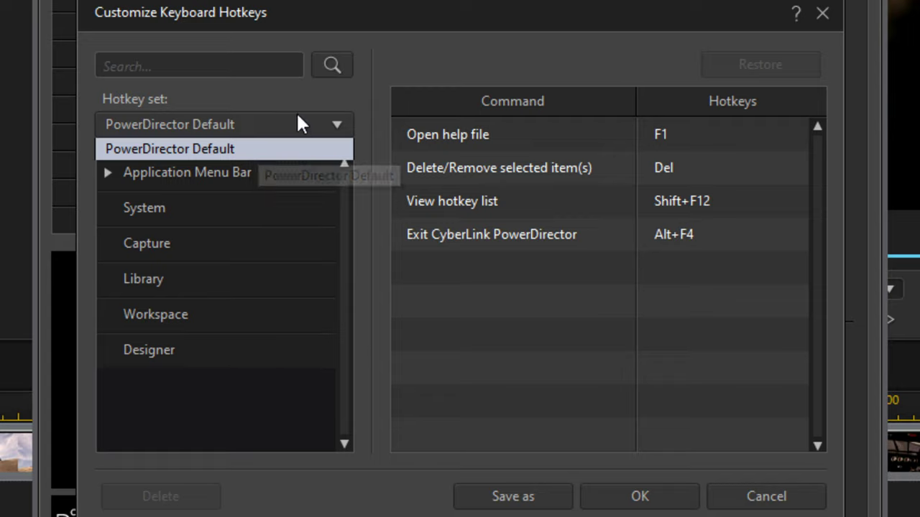
left_click(277, 106)
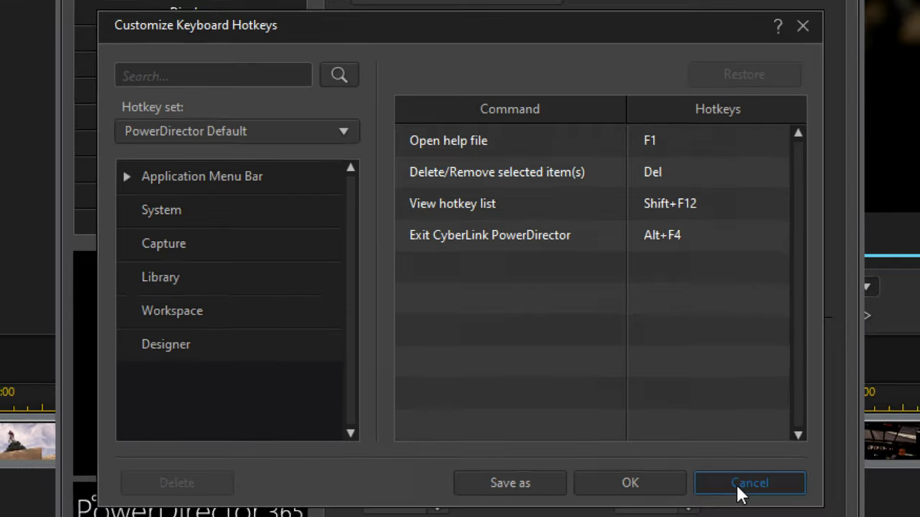
left_click(747, 499)
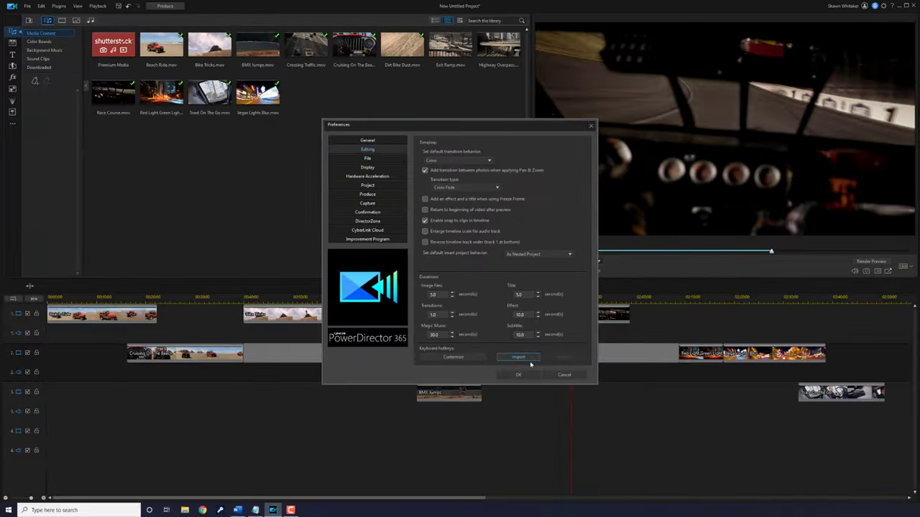
left_click(564, 374)
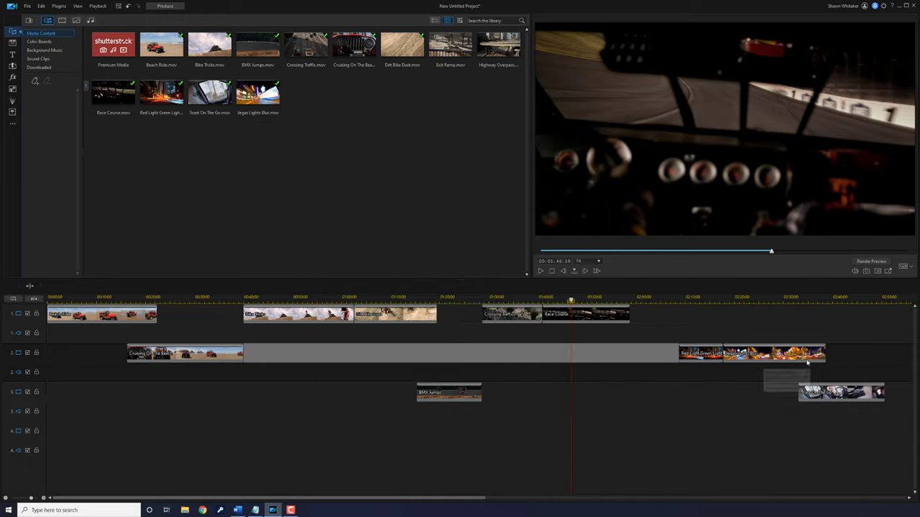